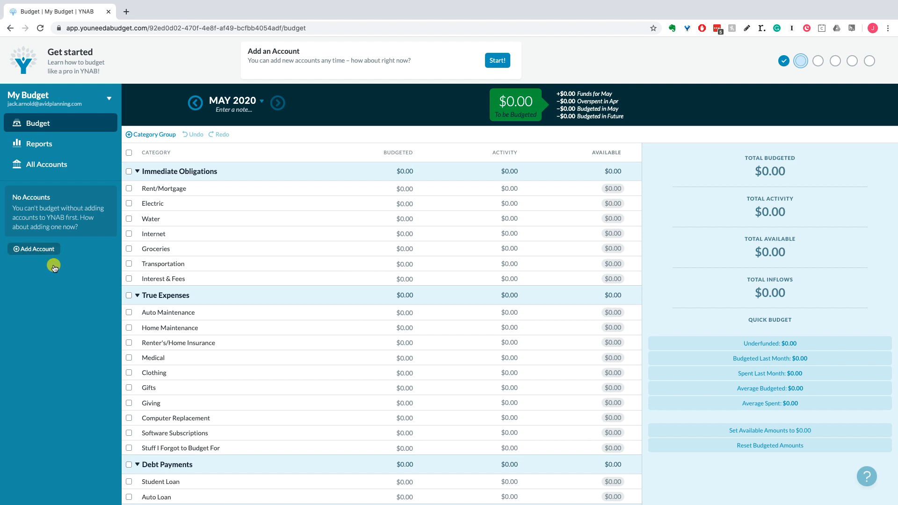
Step: Start adding a linked account and bring up Plaid's consent screen for a new bank connection
left_click(40, 249)
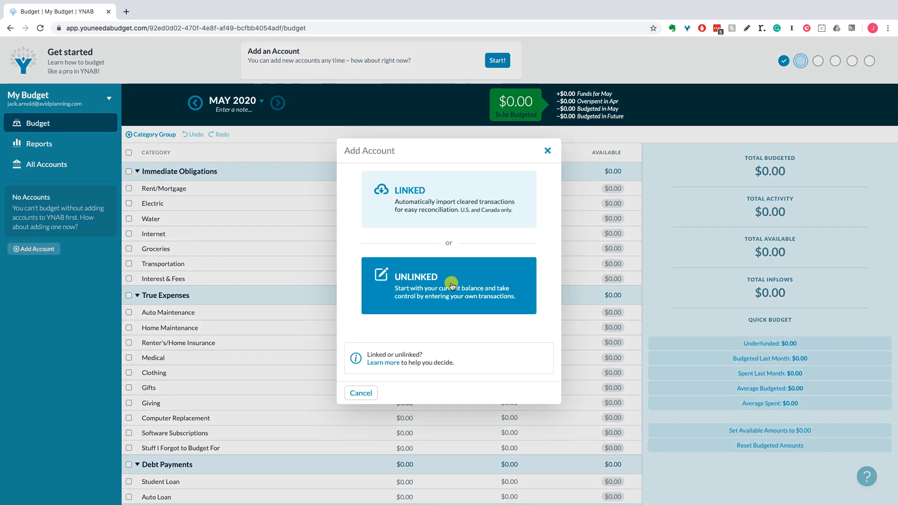
left_click(449, 211)
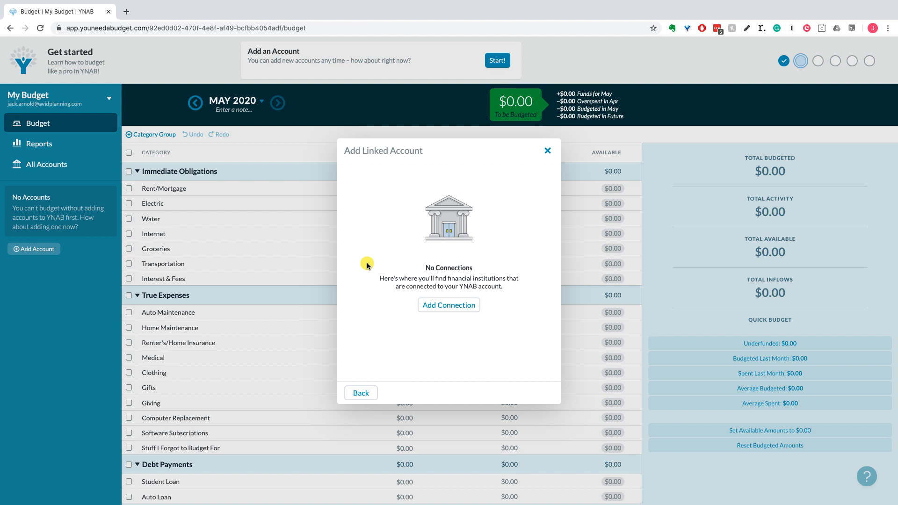
left_click(454, 306)
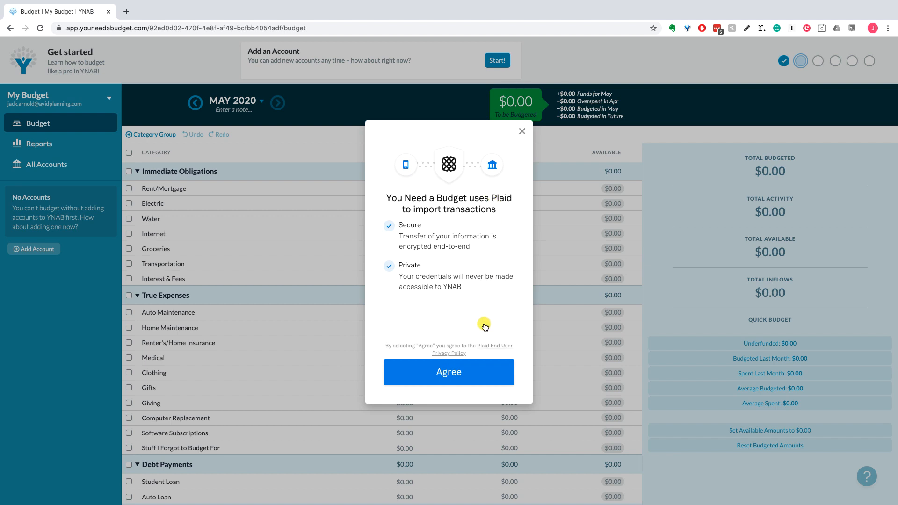
Step: Agree to Plaid's terms, search for 'ally', and select Ally Bank
left_click(459, 372)
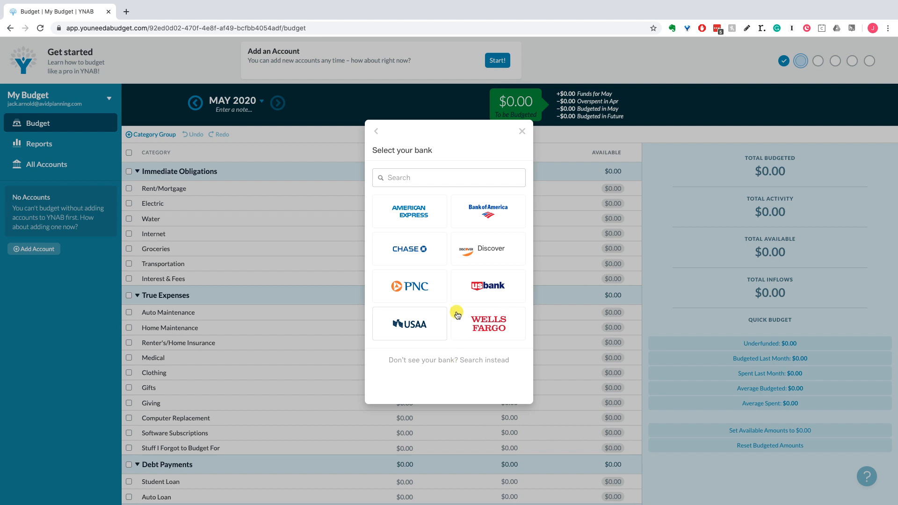
left_click(455, 177)
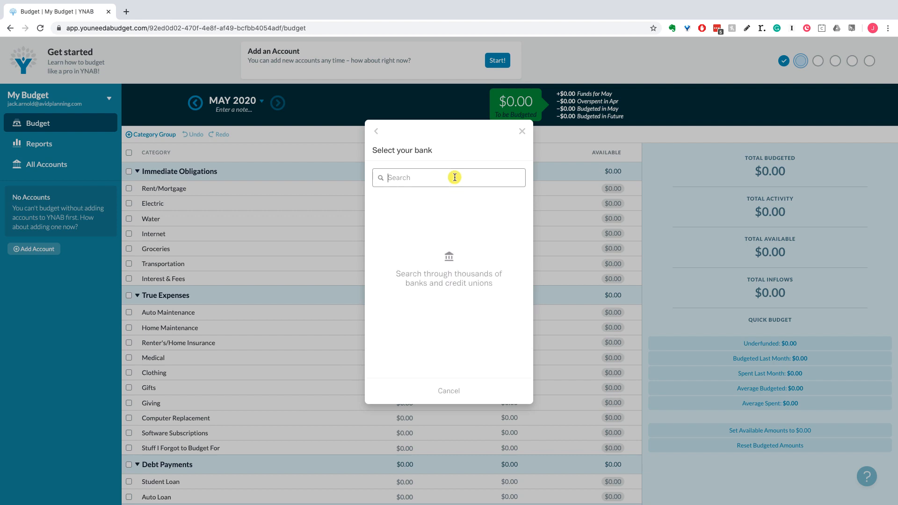
type("ally")
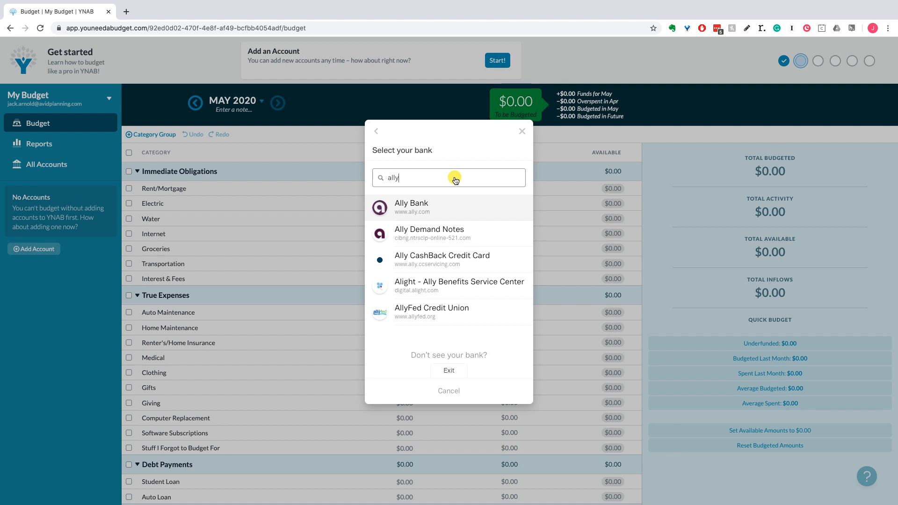
left_click(426, 207)
Step: Enter the Ally Bank username and start on the password field
left_click(431, 234)
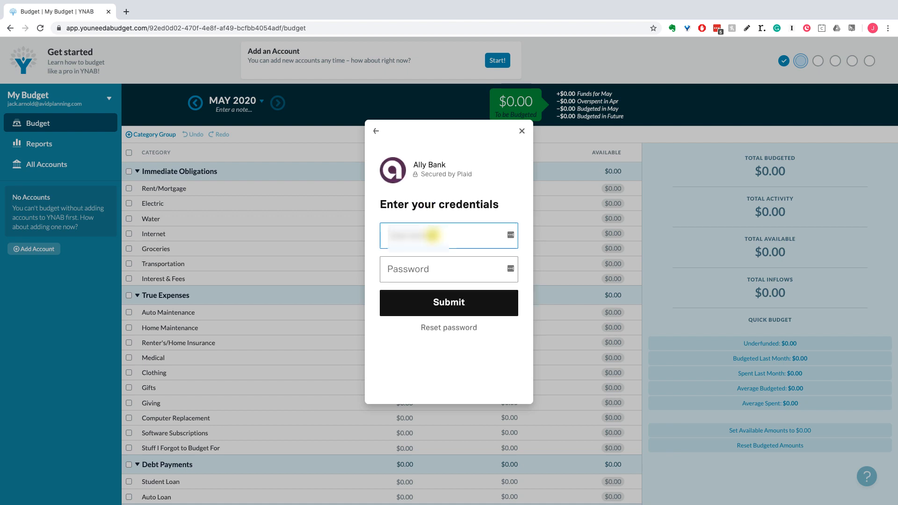
type("[blurred]")
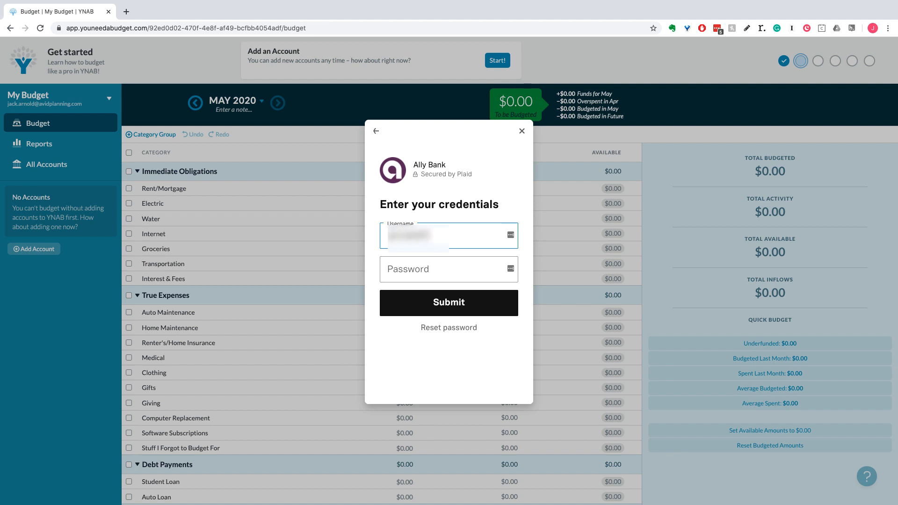
left_click(428, 271)
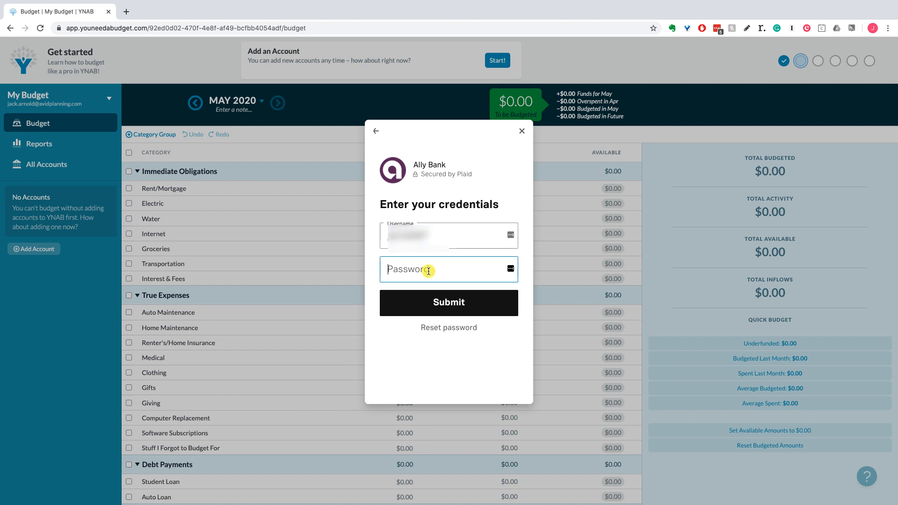
type("•")
key("BackSpace")
Step: Fill in the saved Ally password from the password manager and submit the login
left_click(717, 28)
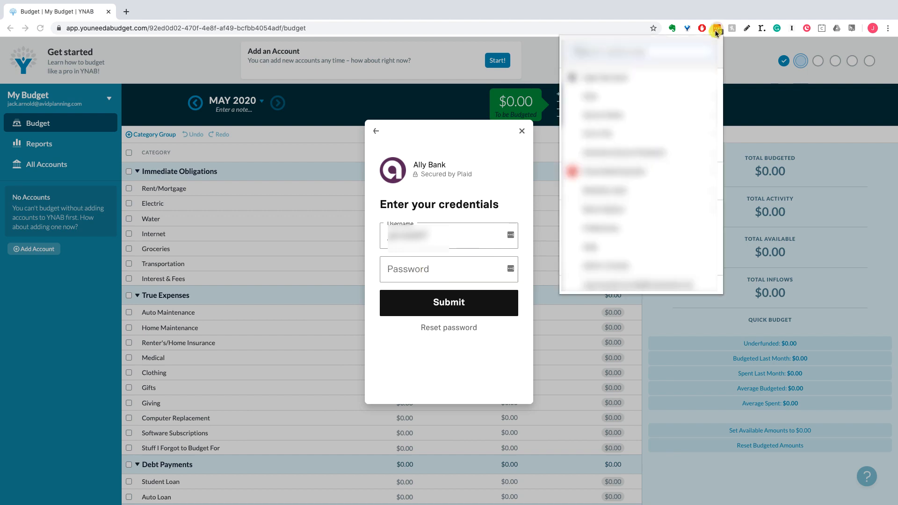
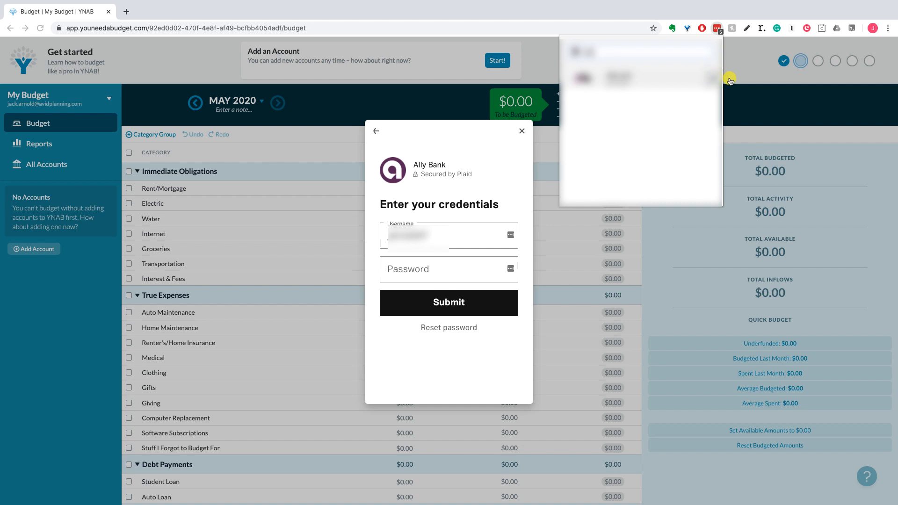
left_click(711, 80)
left_click(603, 105)
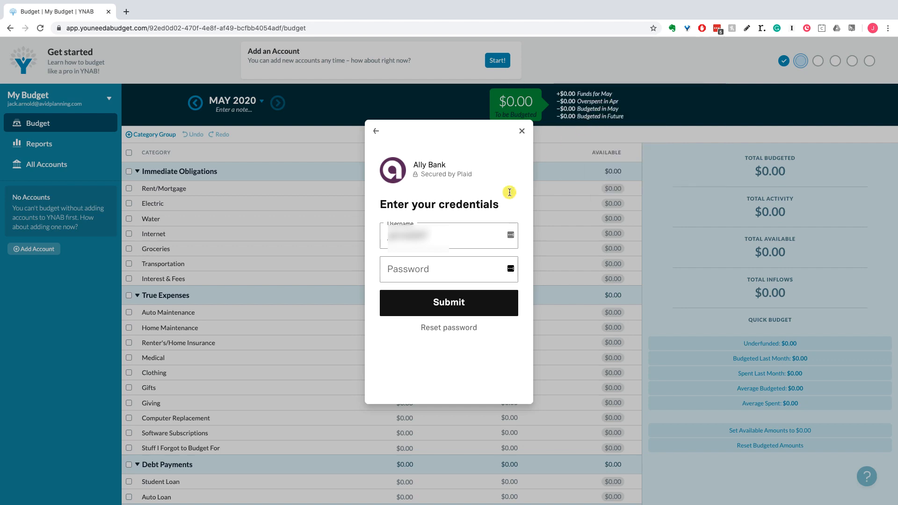
left_click(433, 261)
key("super+v")
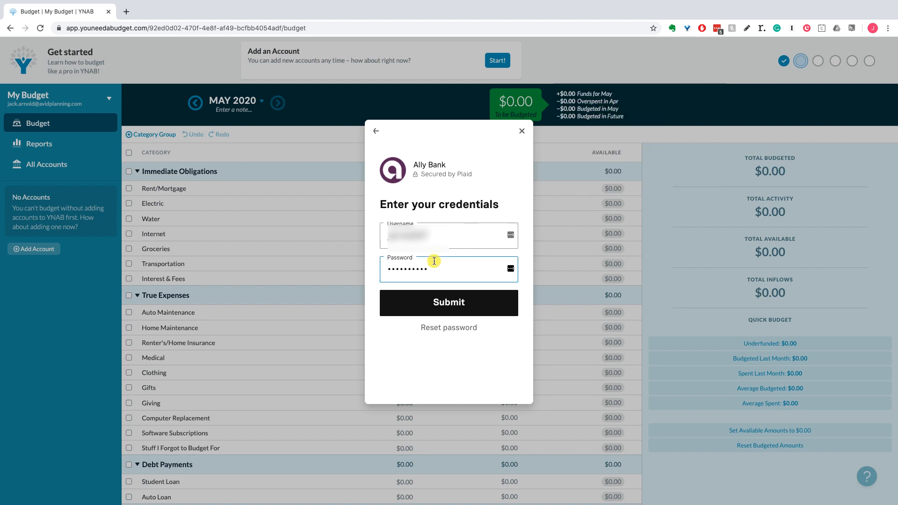
key("Tab")
left_click(419, 299)
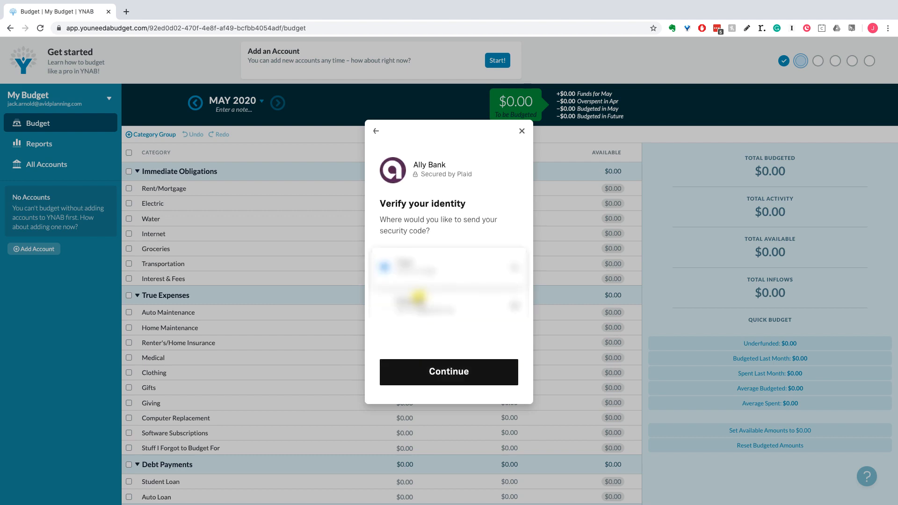
Step: Send the security code, enter the texted code, and submit it to complete verification
left_click(448, 372)
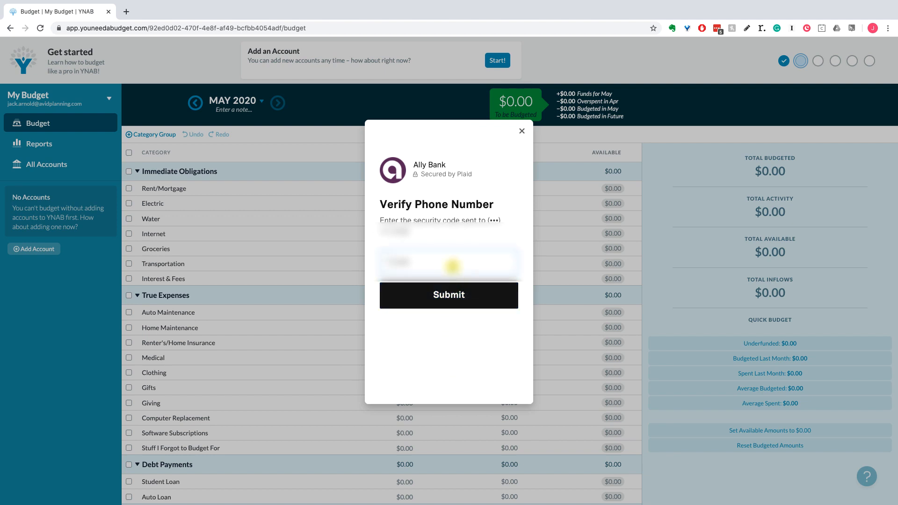
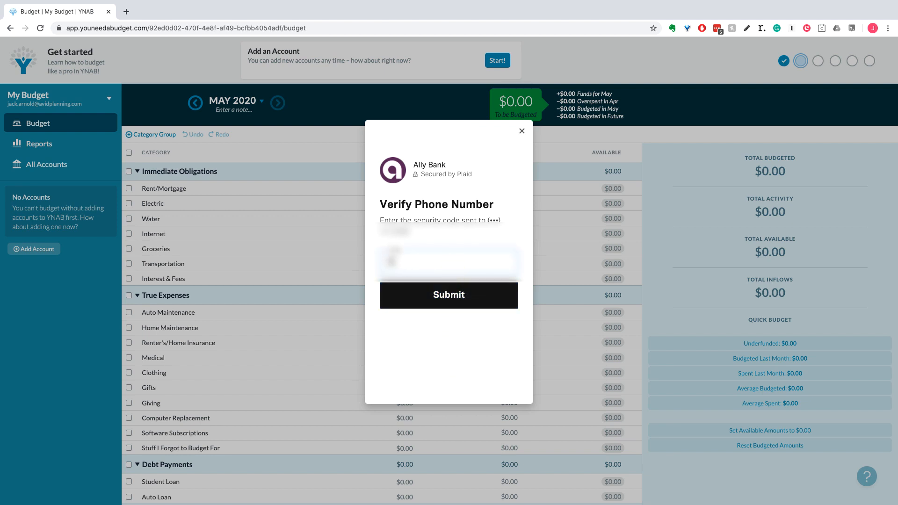
left_click(456, 295)
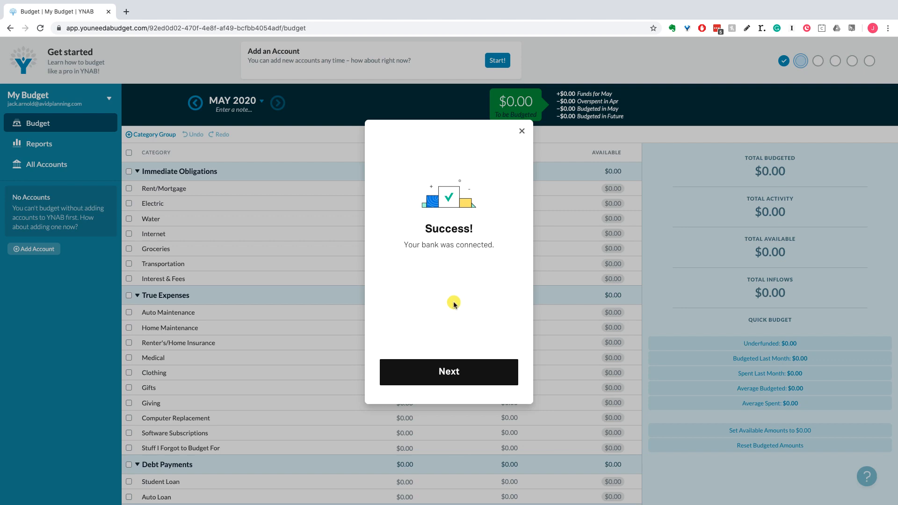
Step: Continue to the Ally account list and pick Interest Checking to add
left_click(436, 373)
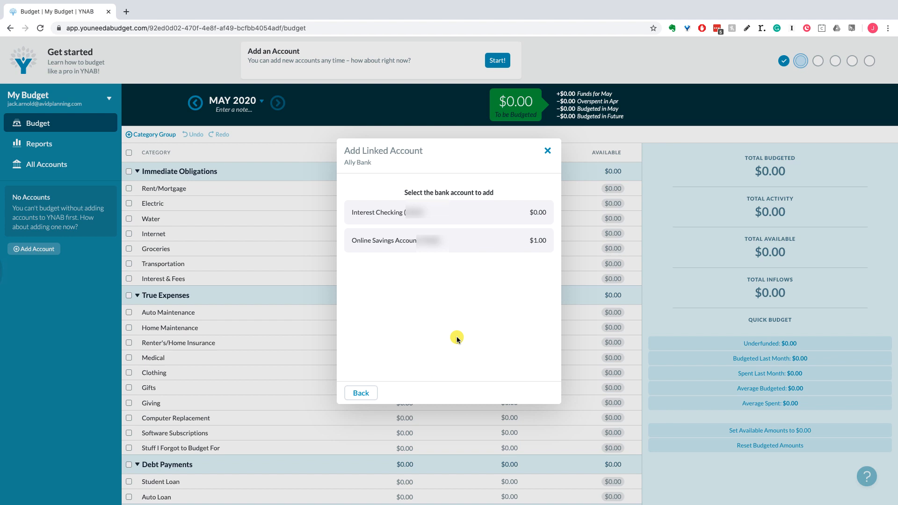
left_click(391, 240)
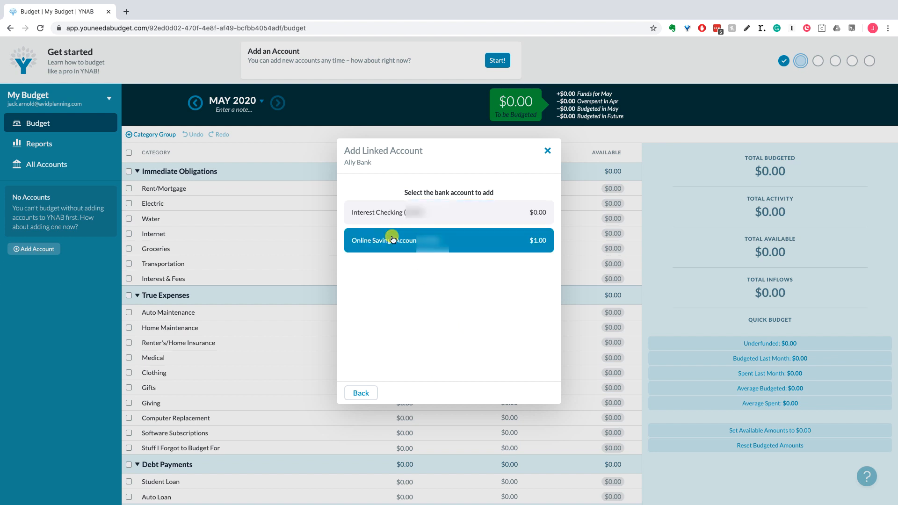
left_click(388, 213)
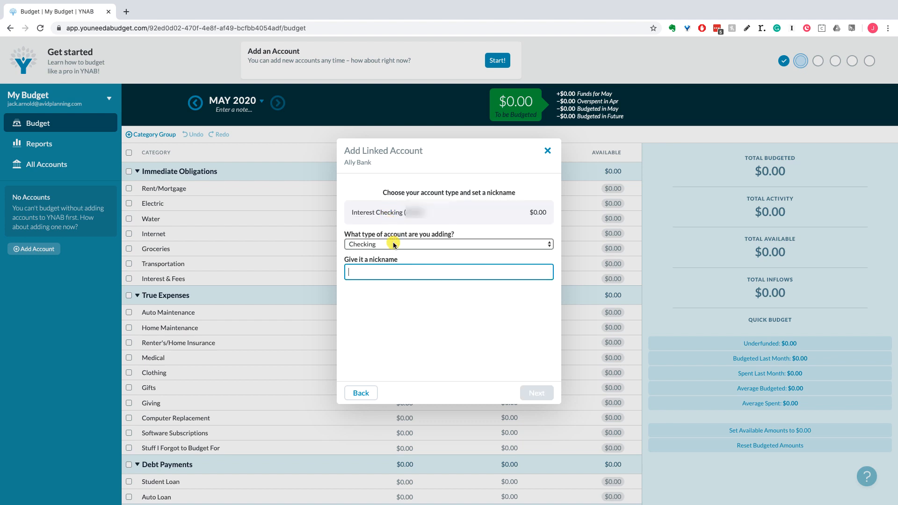
Step: Set the Interest Checking account's type to Checking
left_click(393, 243)
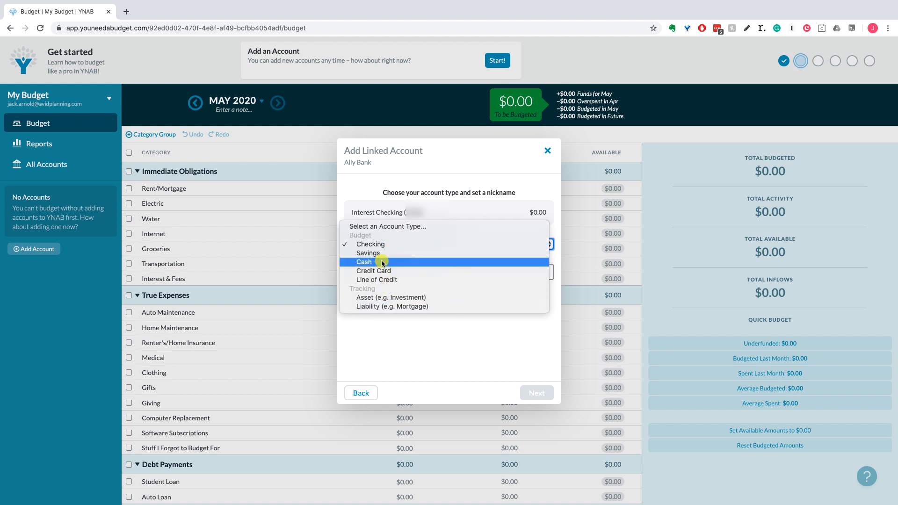
key("Up")
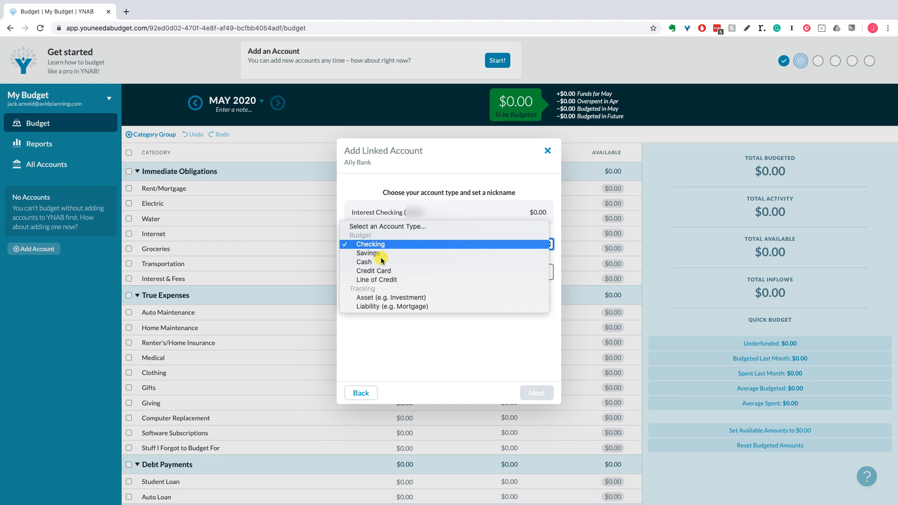
key("Down")
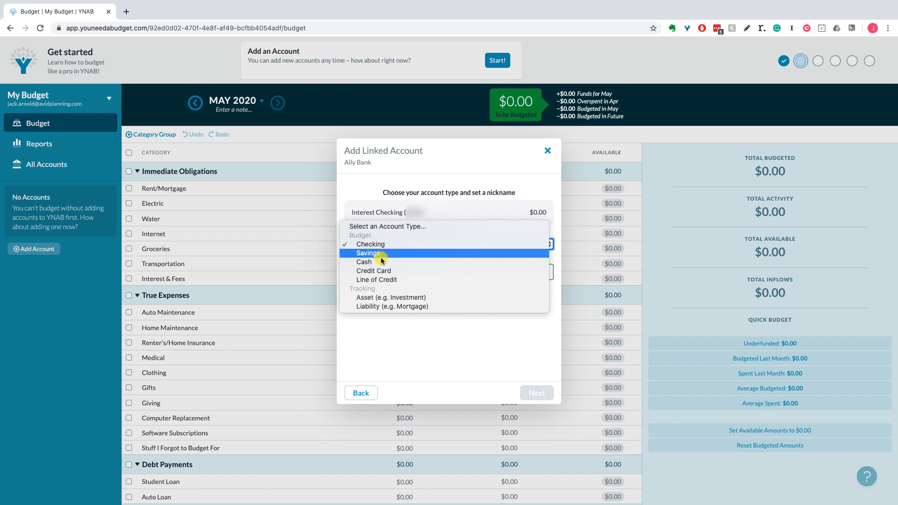
key("Down")
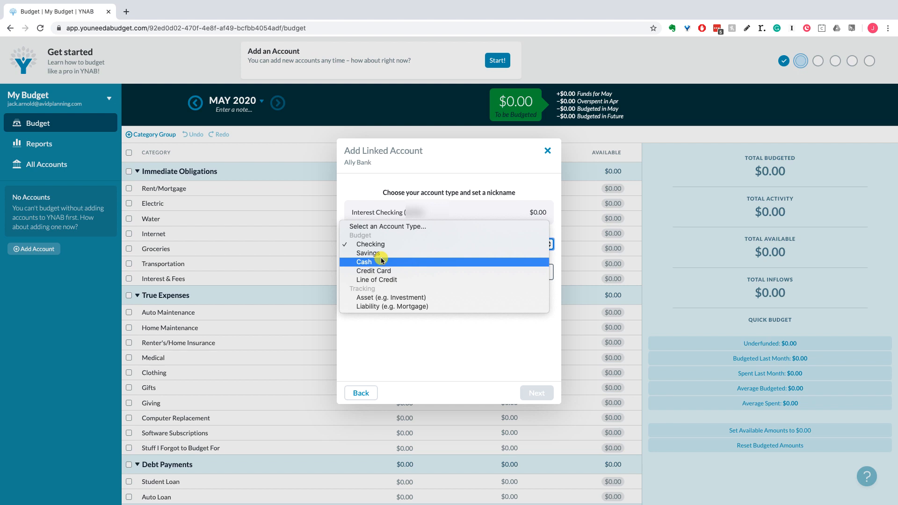
key("Up")
key("Up")
key("Down")
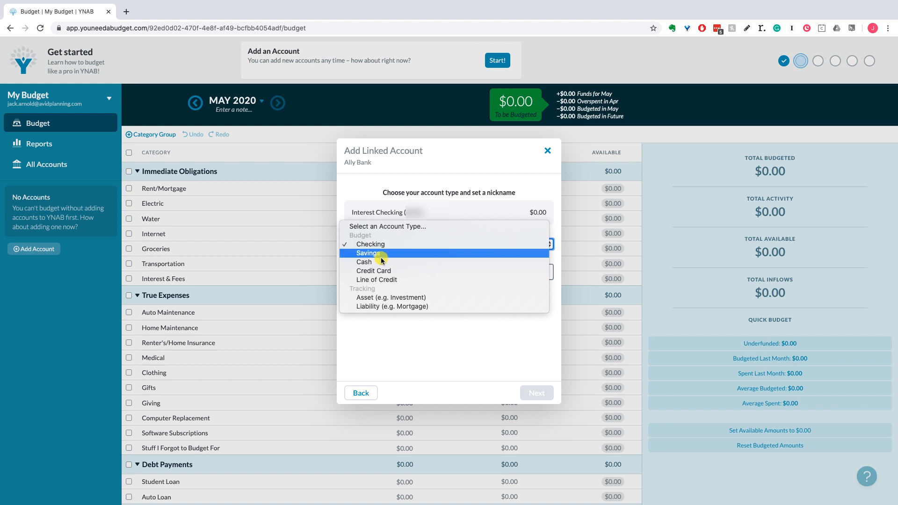
key("Down")
key("Down")
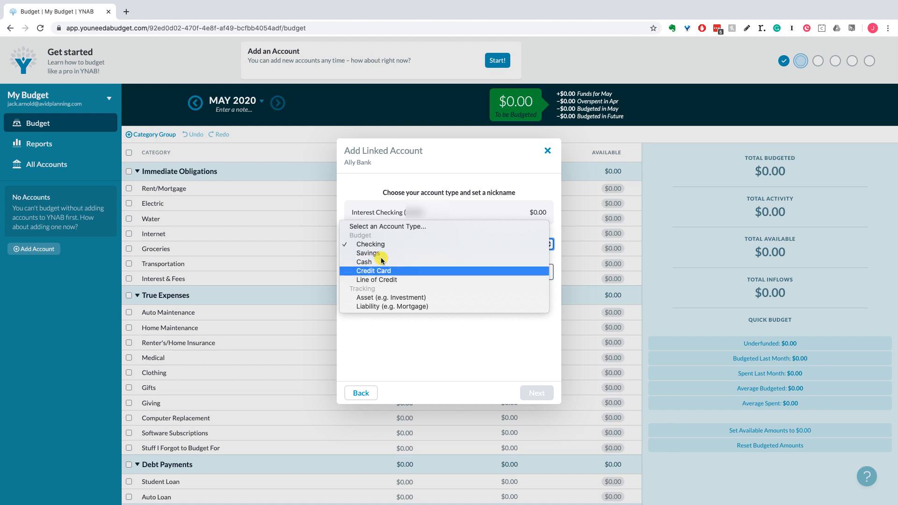
key("Return")
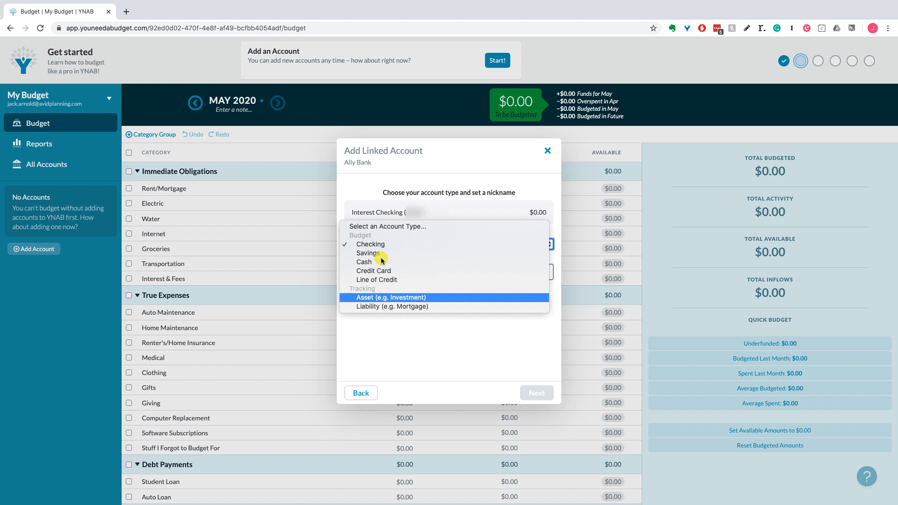
key("Down")
key("Up")
key("Down")
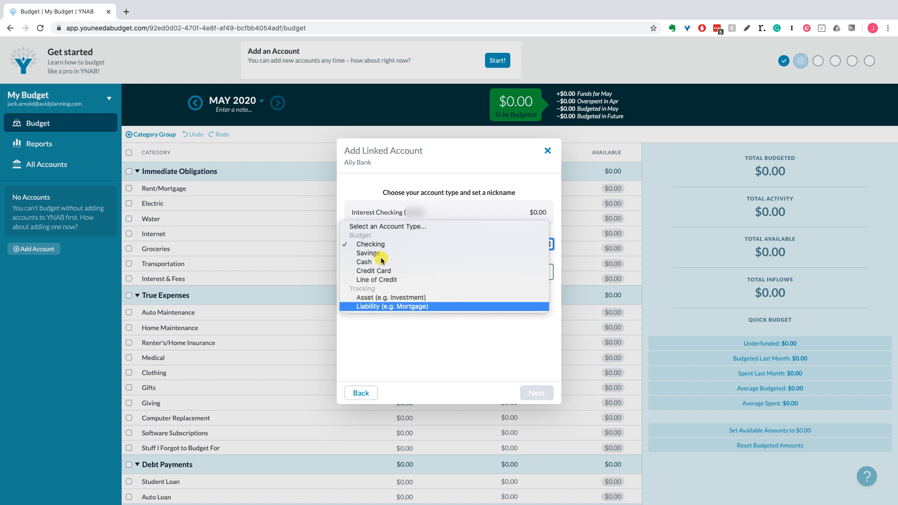
key("Up")
key("Down")
key("Up")
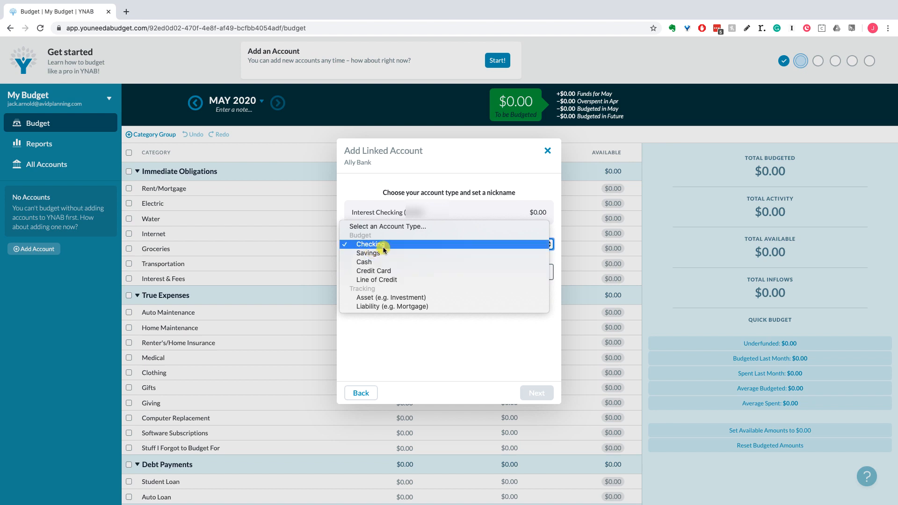
left_click(392, 247)
Step: Nickname the account 'Jack's Checking' and save the linked account
left_click(389, 273)
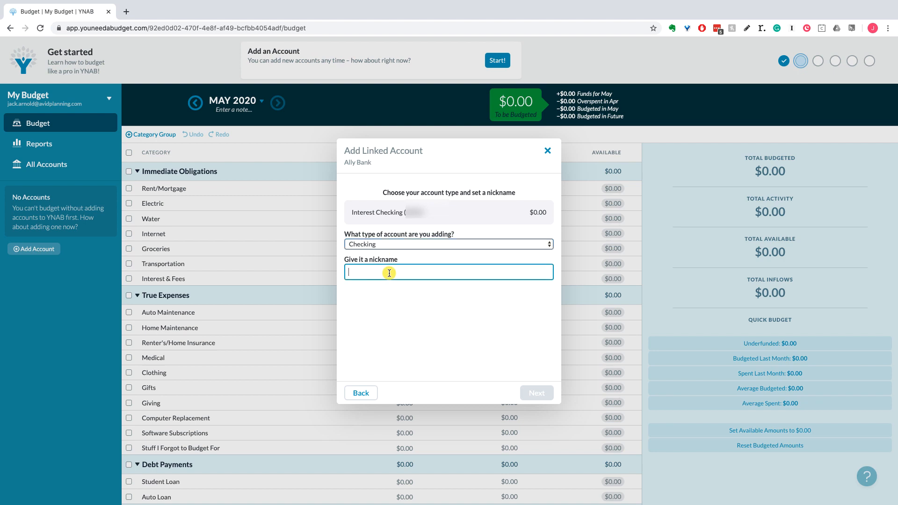
type("Jack 's Checking")
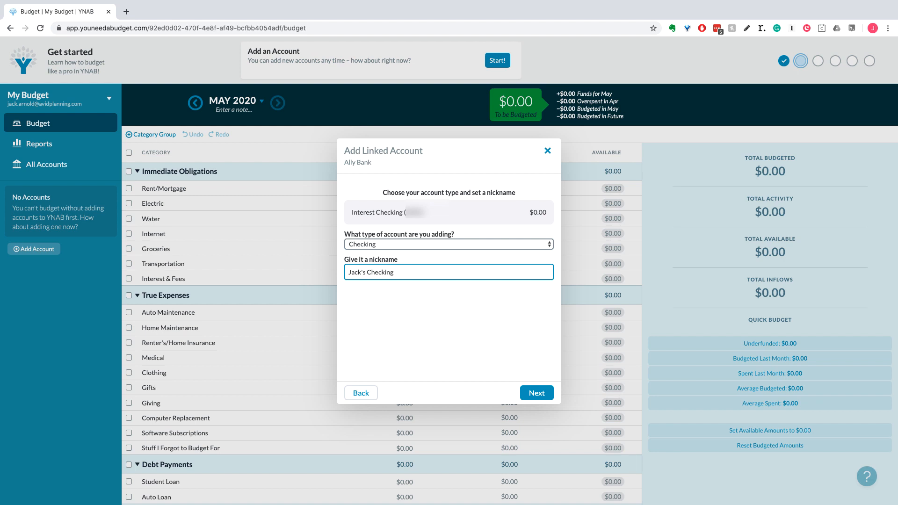
left_click(536, 392)
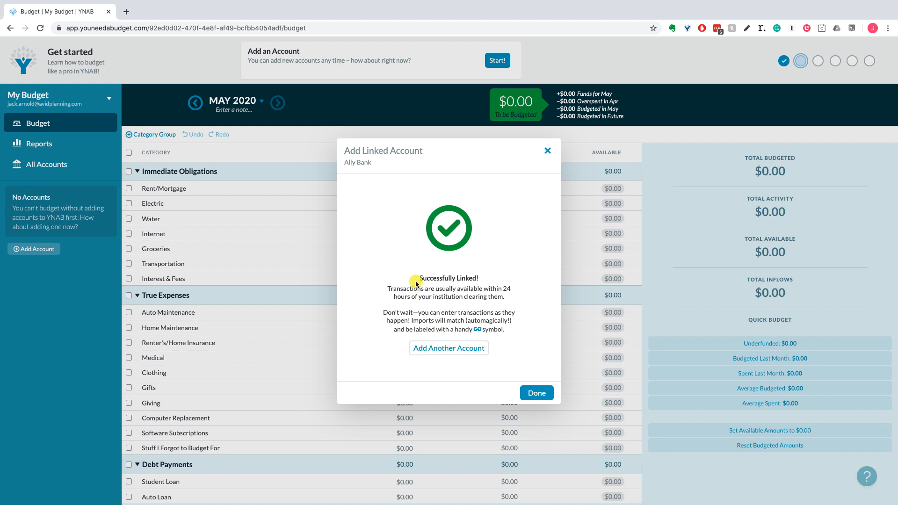
Step: Add the Online Savings Account as type Savings nicknamed 'Jack's Savings' and finish linking
left_click(435, 348)
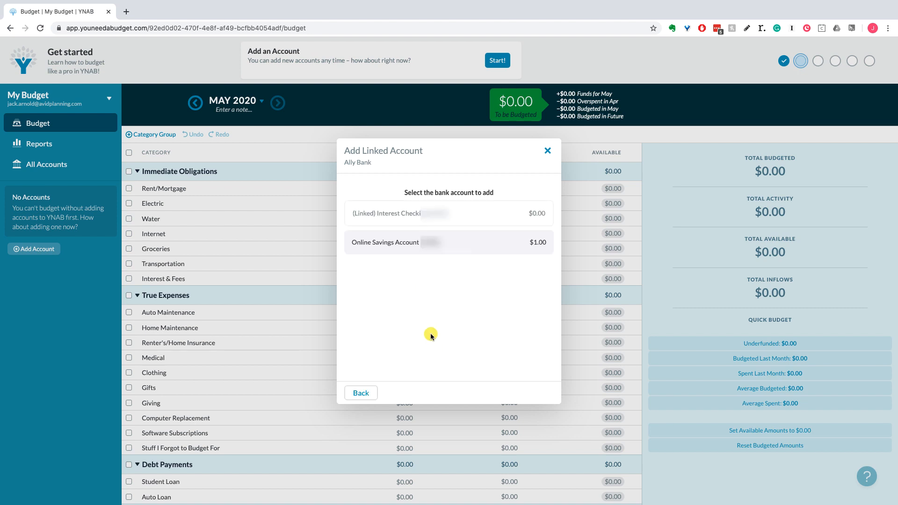
left_click(403, 243)
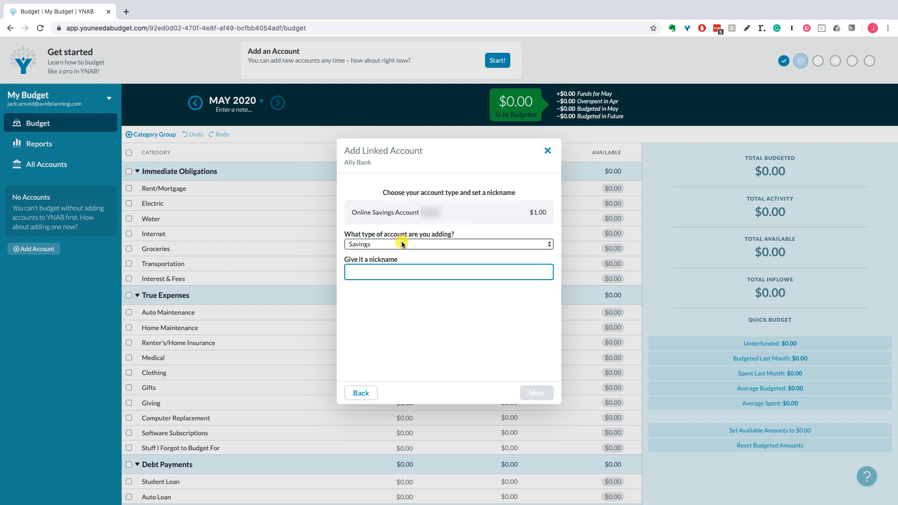
left_click(399, 244)
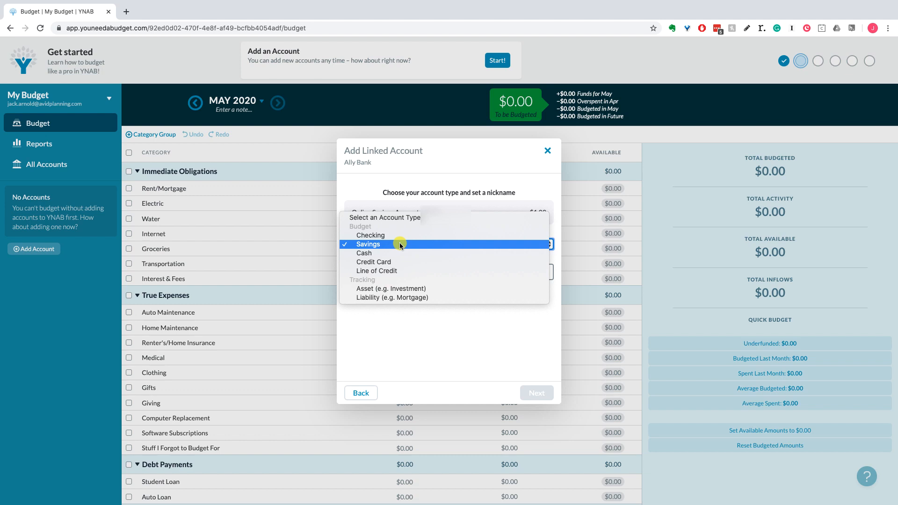
left_click(399, 243)
left_click(399, 274)
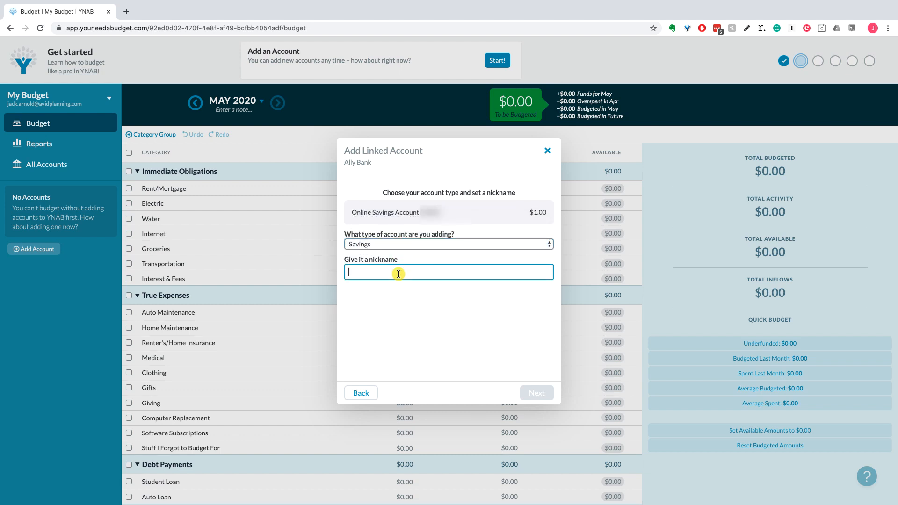
type("Jack's")
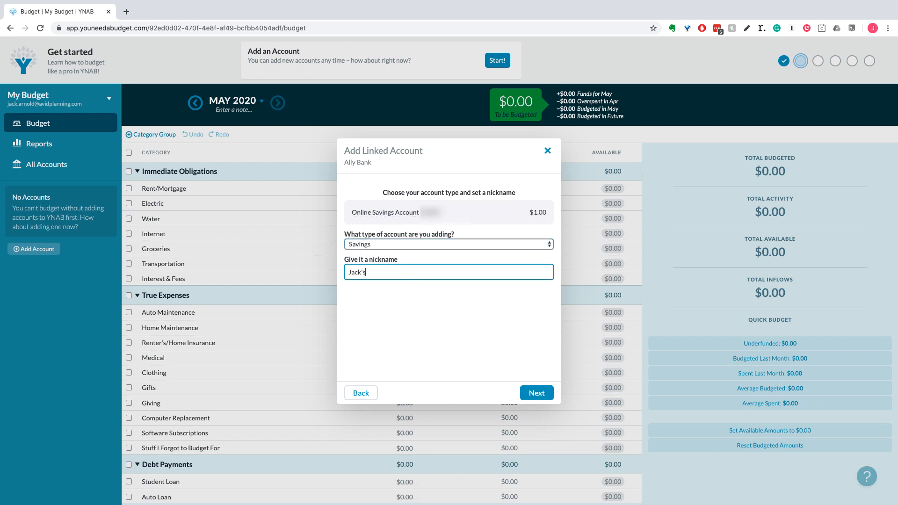
type(" Savings")
left_click(537, 393)
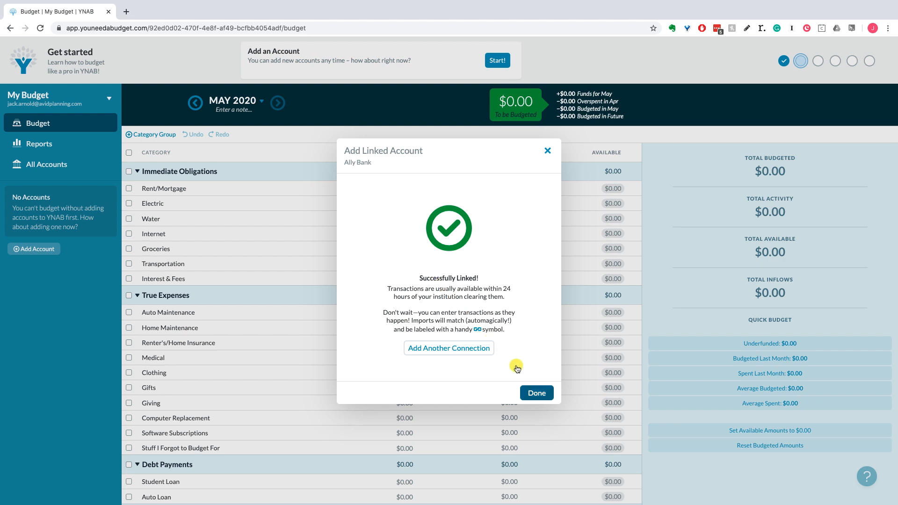
left_click(536, 393)
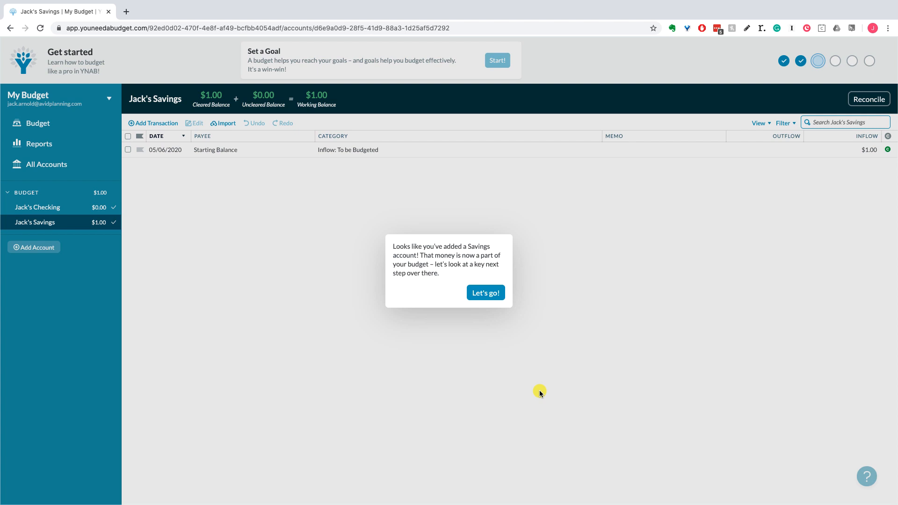
Step: Dismiss the new savings account popup and the budgeting tip
left_click(487, 293)
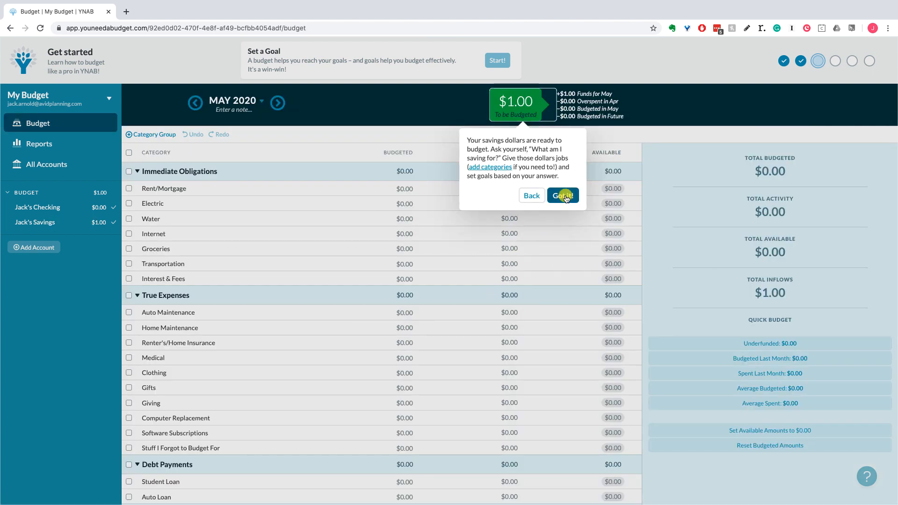
left_click(565, 197)
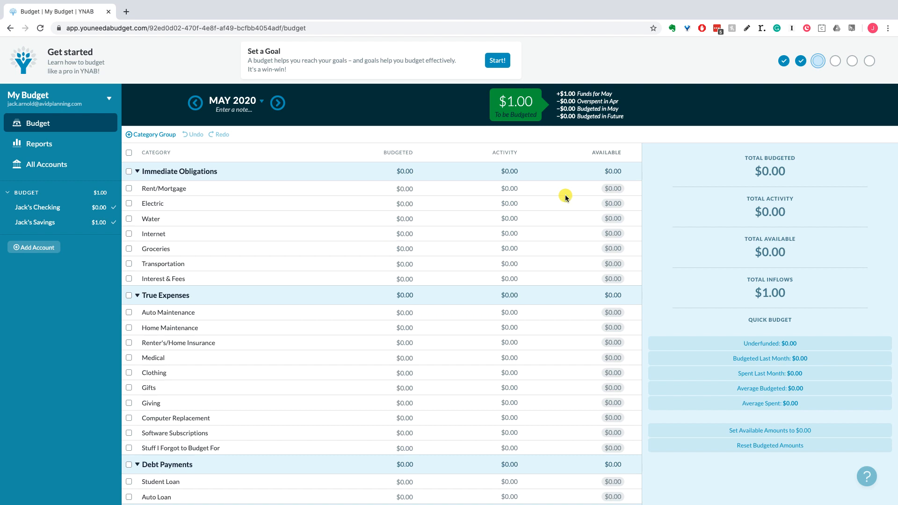
Step: Switch between the Jack's Checking and Jack's Savings registers, ending on Jack's Checking
left_click(40, 208)
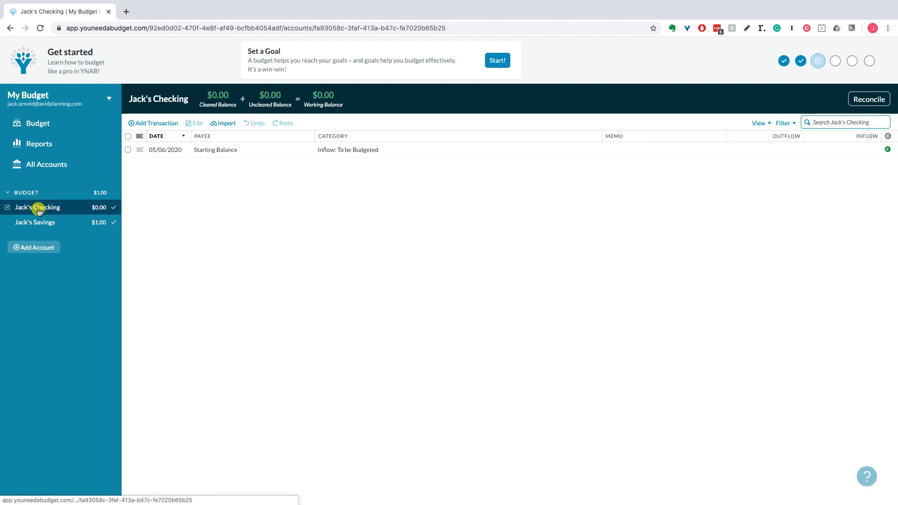
left_click(36, 222)
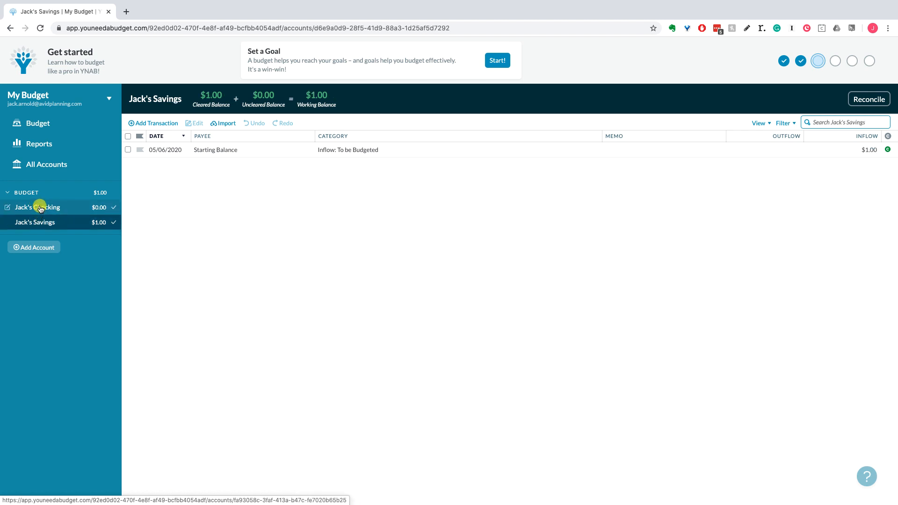
left_click(40, 210)
left_click(37, 221)
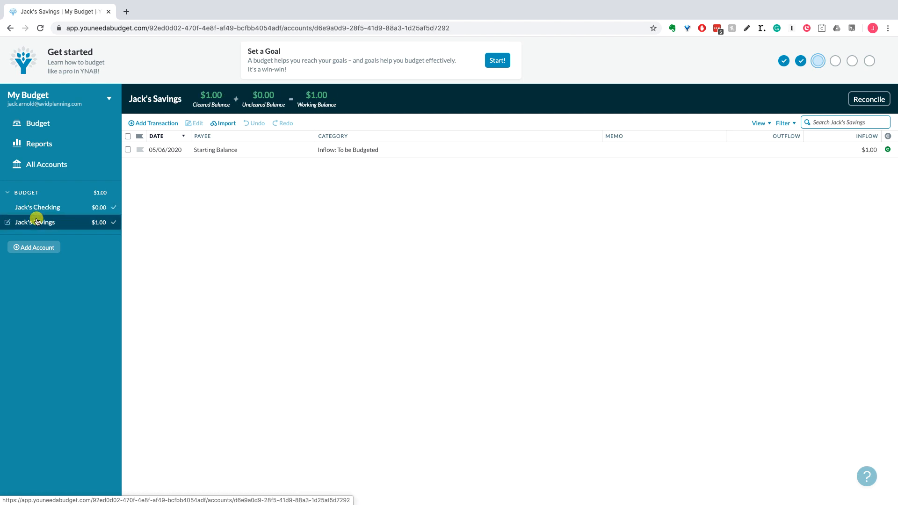
left_click(40, 208)
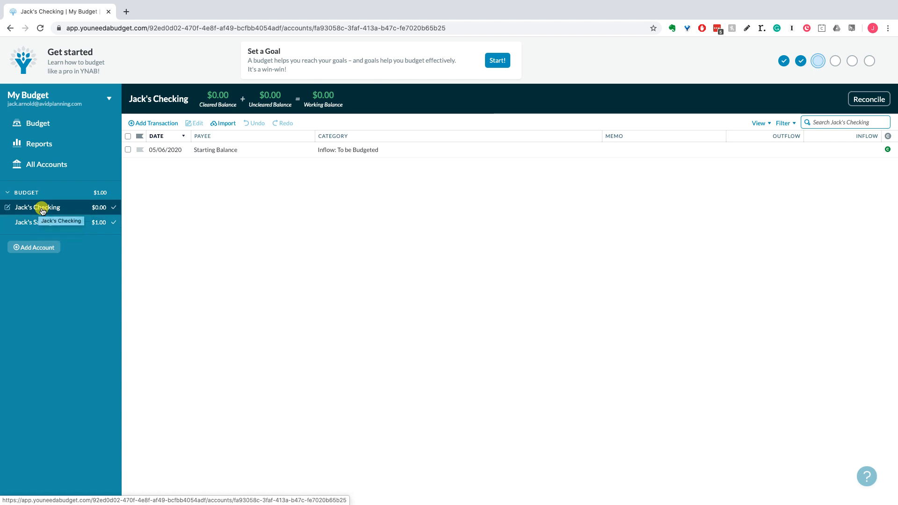
mouse_move(105, 208)
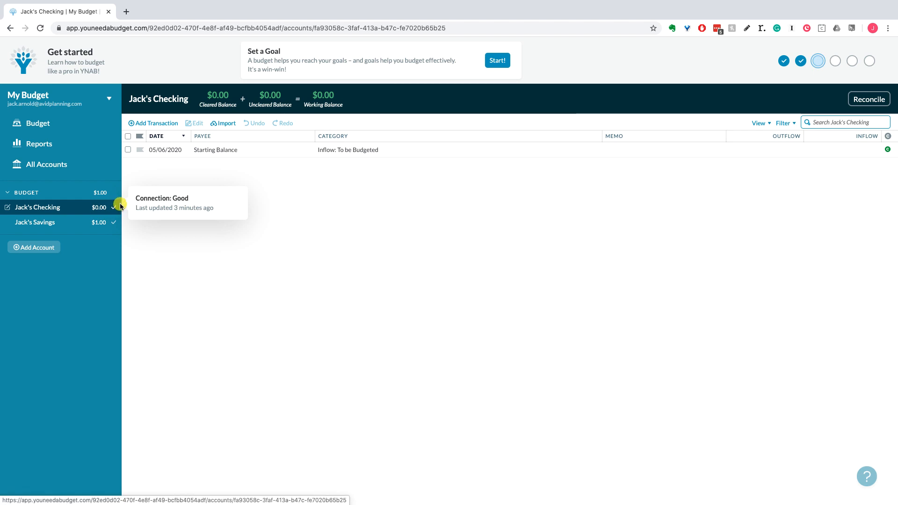
left_click(79, 222)
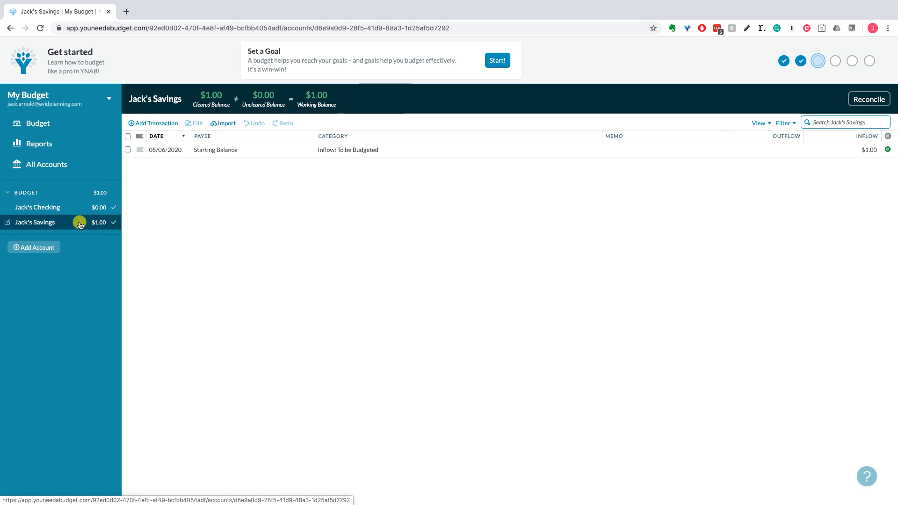
left_click(79, 209)
mouse_move(115, 203)
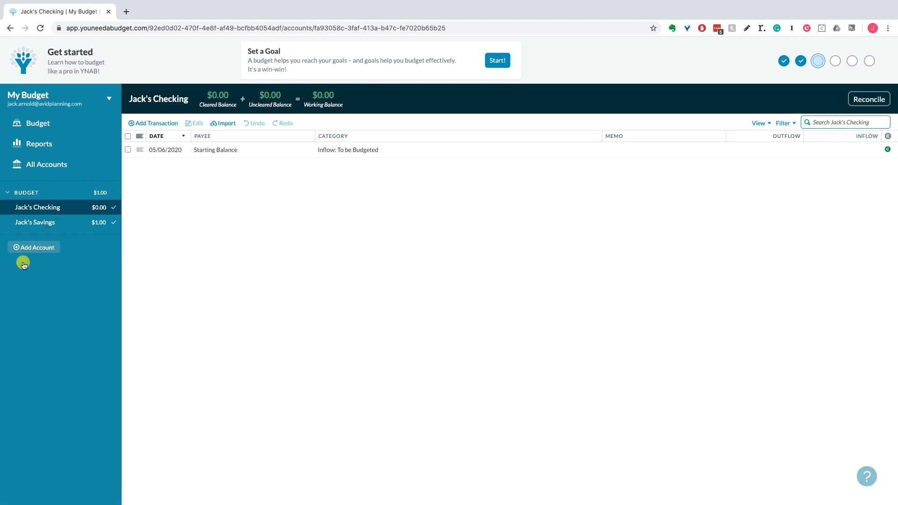
left_click(8, 208)
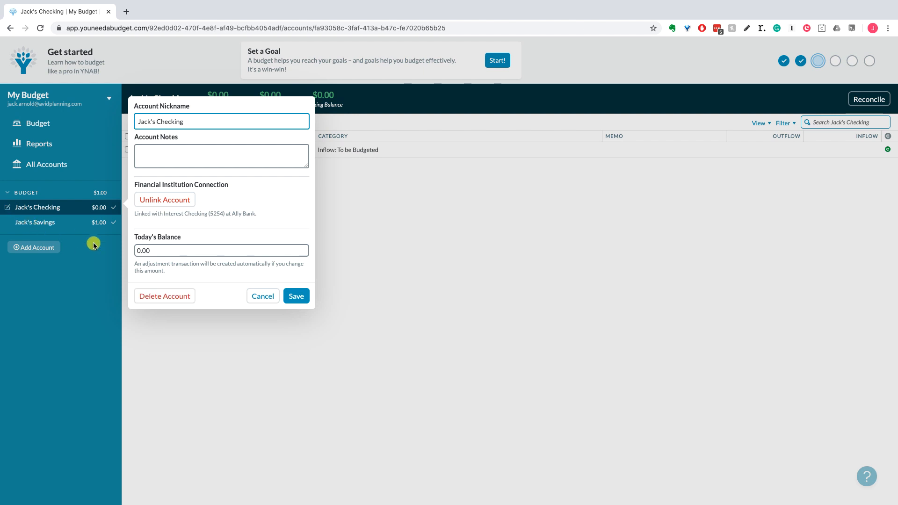
left_click(264, 297)
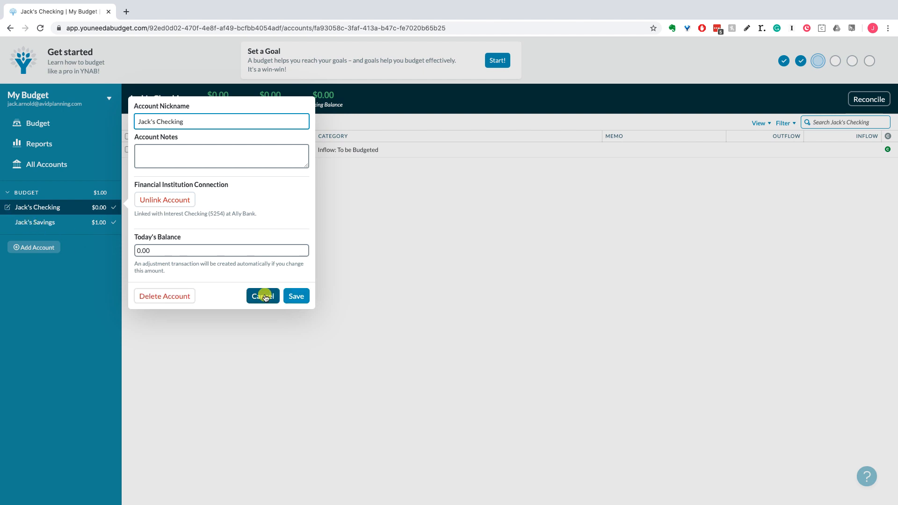